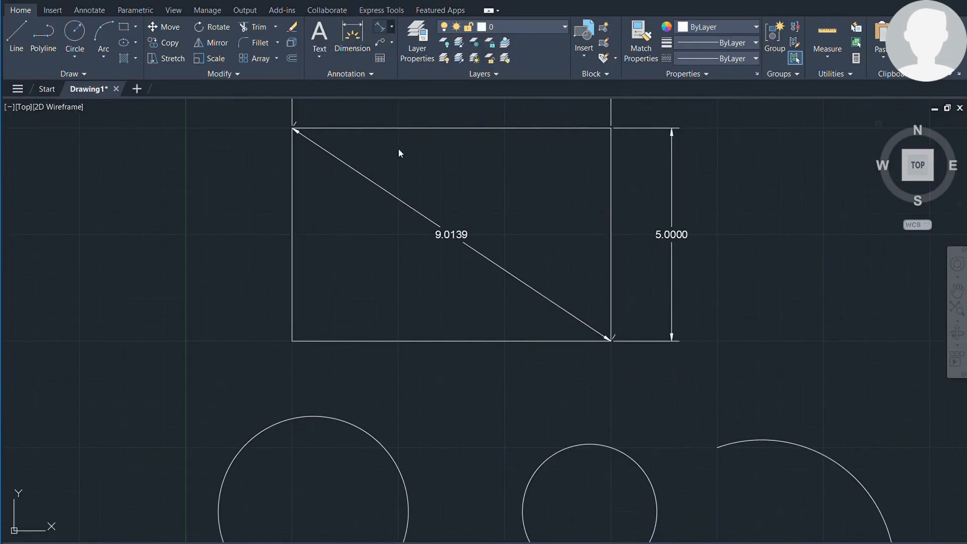
- Add a radius dimension to the larger circle and a diameter dimension to the smaller circle below the upper rectangle
click(371, 434)
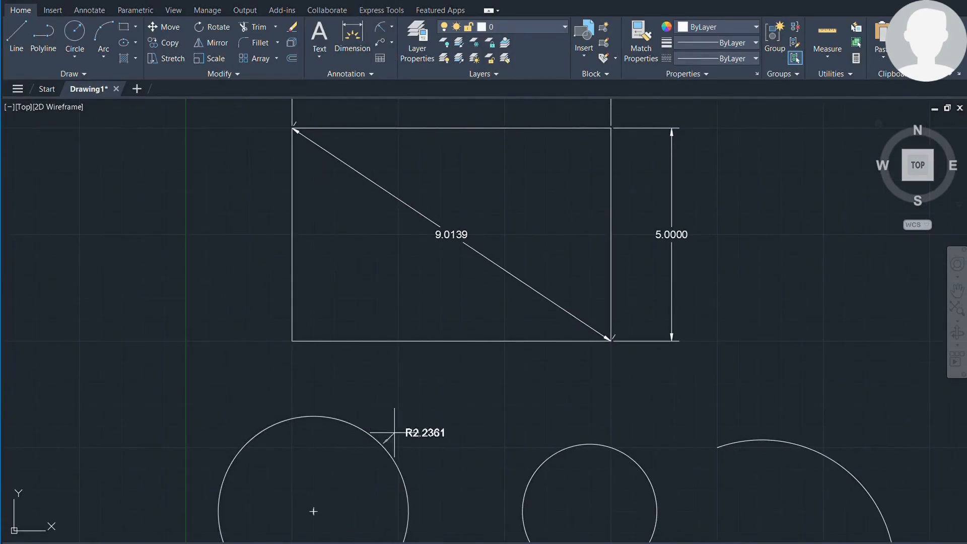
middle_drag(446, 438, 447, 287)
scroll(428, 294, up, 2)
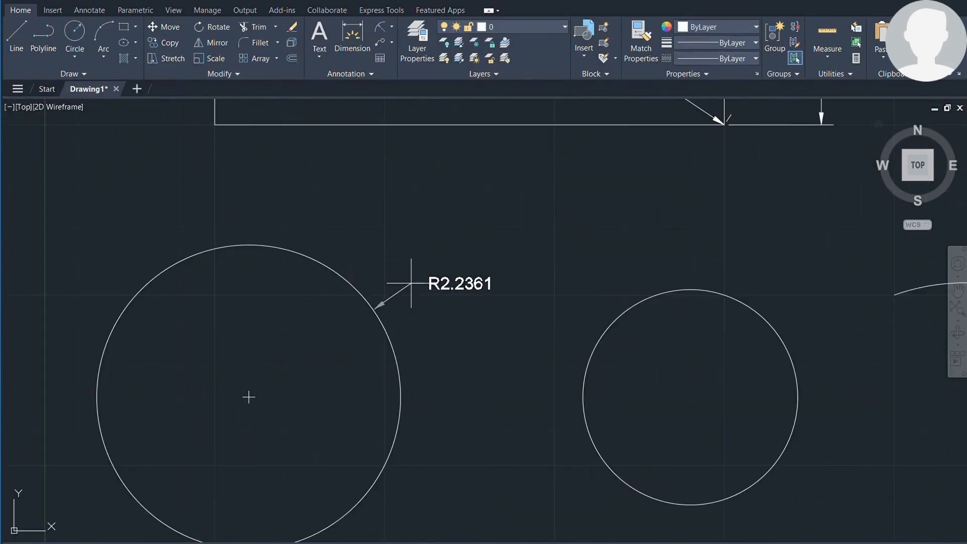
click(410, 262)
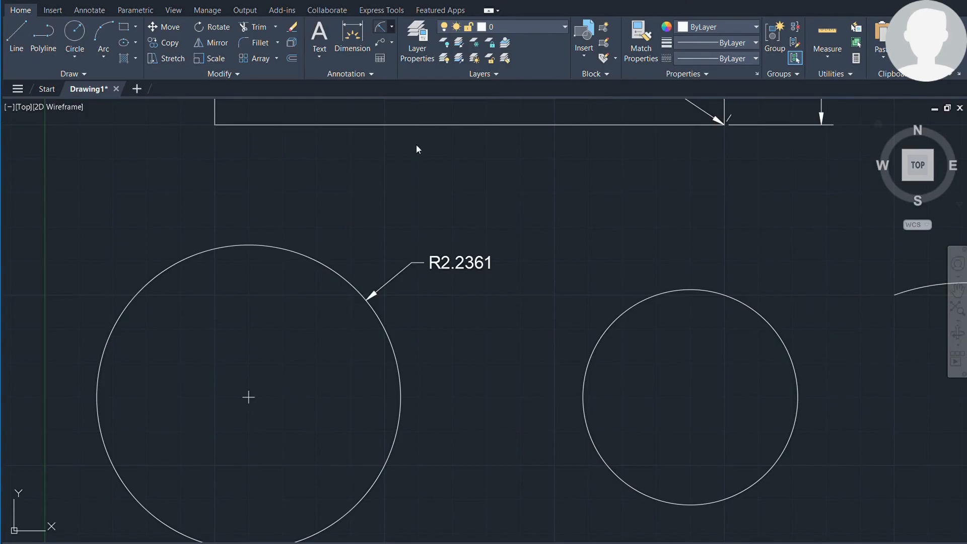
click(796, 363)
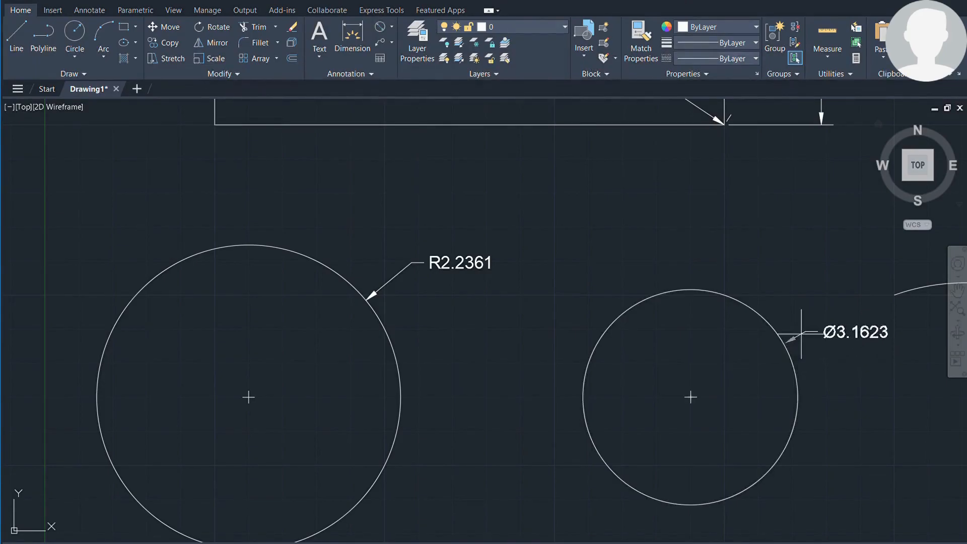
click(794, 262)
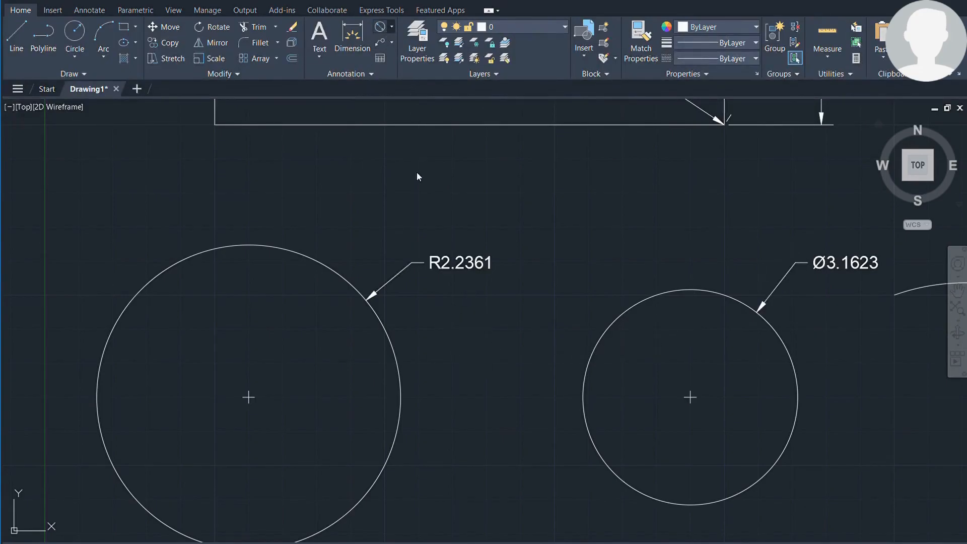
- Dimension the arc's length on its inner side and its angle on its outer side
click(416, 147)
middle_drag(608, 219, 113, 198)
scroll(197, 202, down, 2)
middle_drag(525, 342, 484, 307)
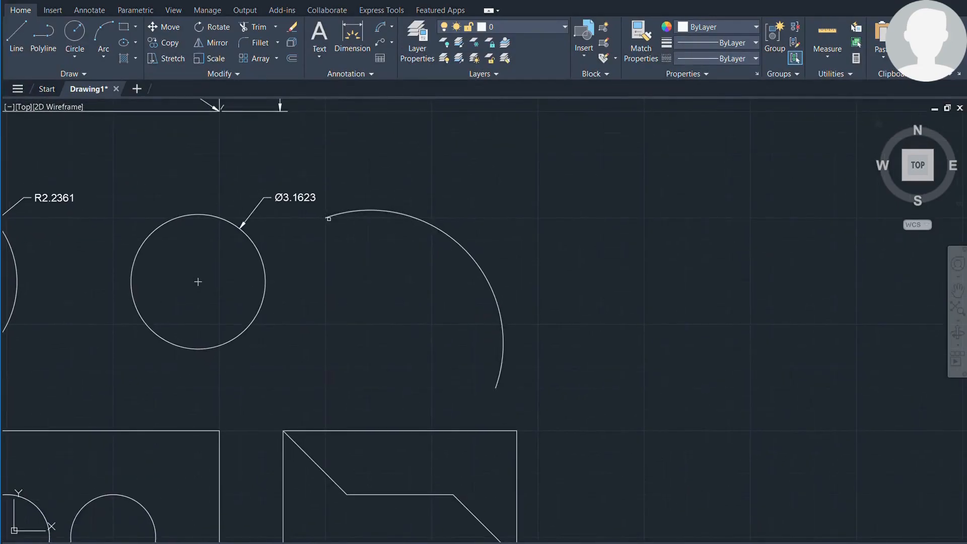
click(332, 216)
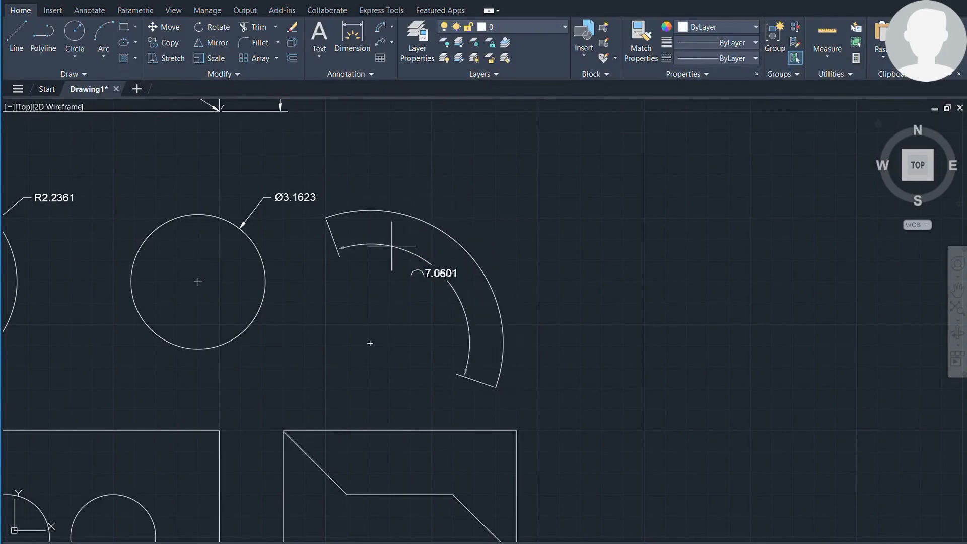
click(397, 239)
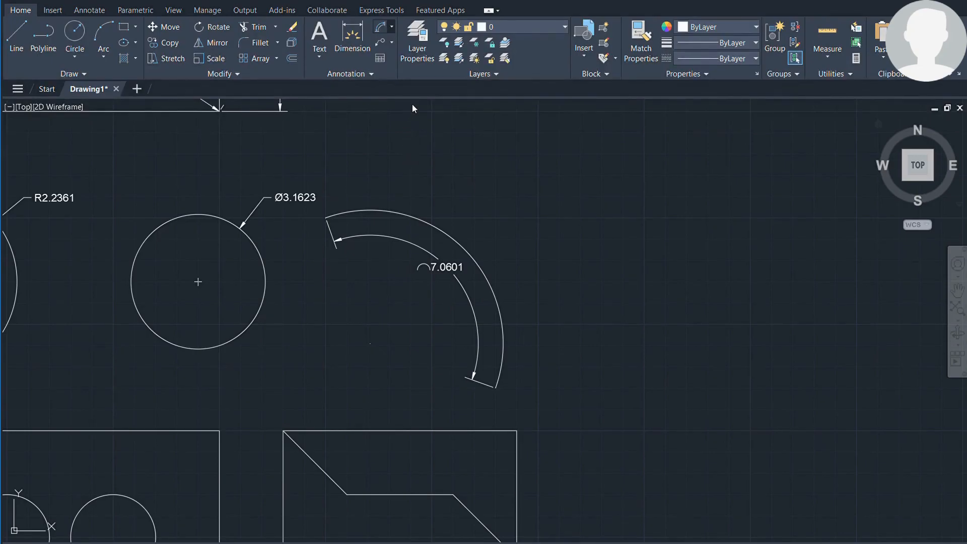
click(387, 211)
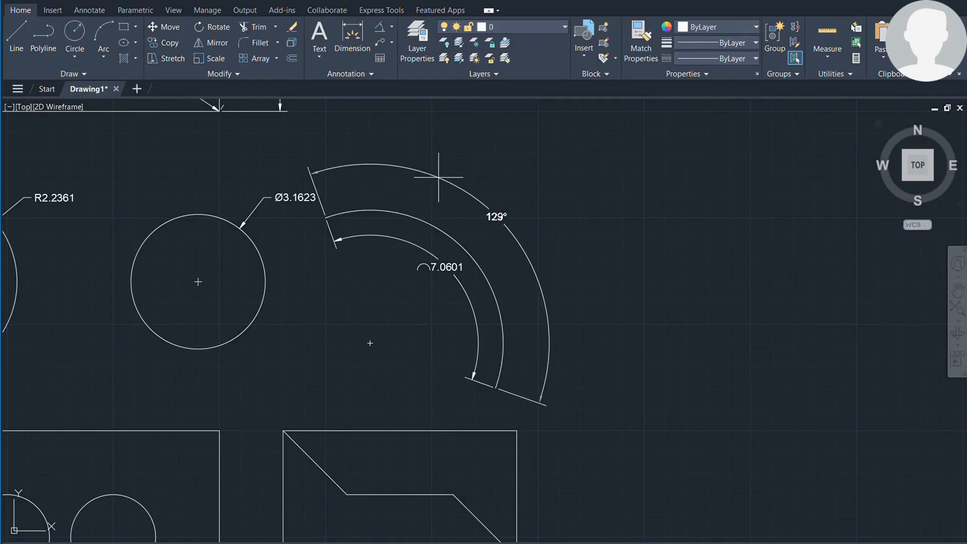
click(429, 184)
- Add an angular dimension between the upper-left diagonal and the horizontal middle line inside the smaller rectangle
middle_drag(248, 329, 379, 171)
scroll(478, 317, up, 6)
click(353, 38)
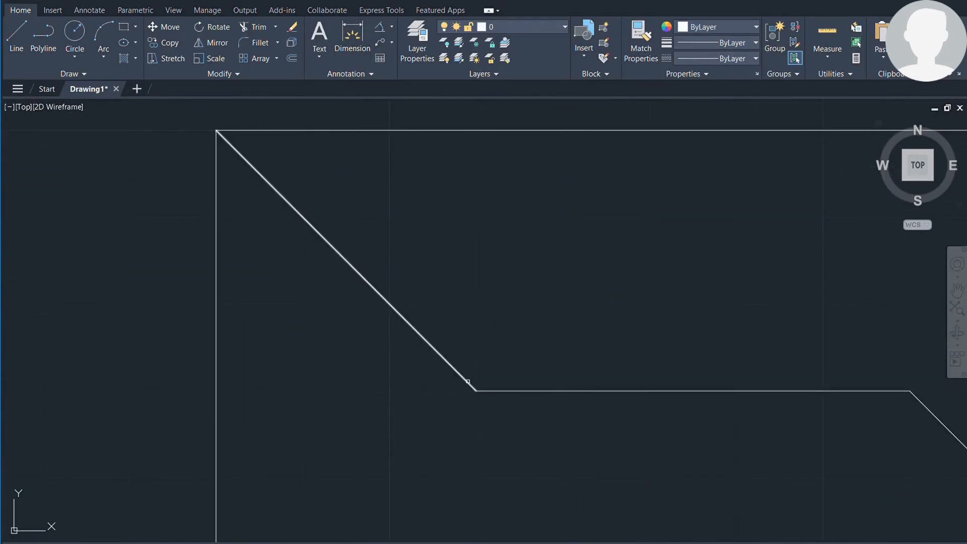
click(522, 389)
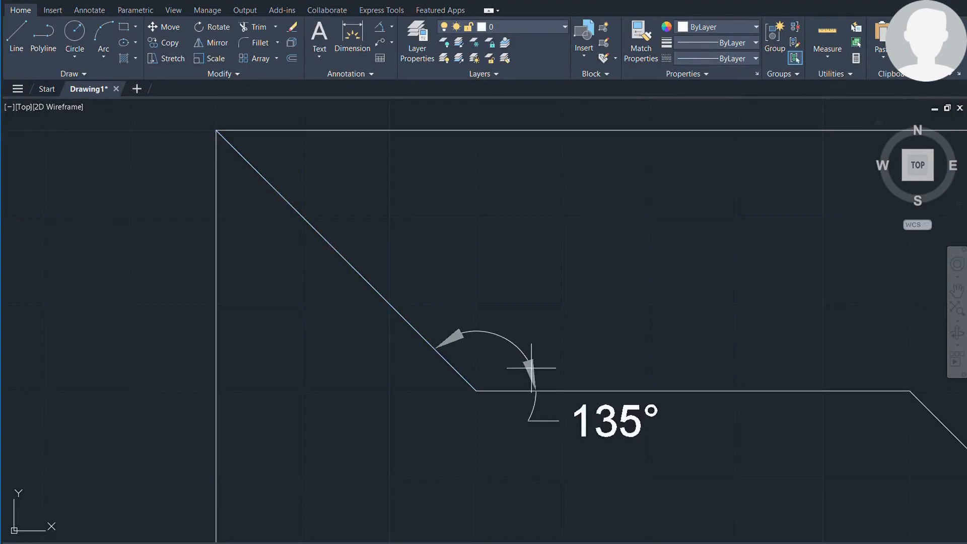
click(572, 281)
- Add an angular dimension between the lower-right diagonal and the right edge of the rectangle containing the diagonals
middle_drag(787, 356, 473, 255)
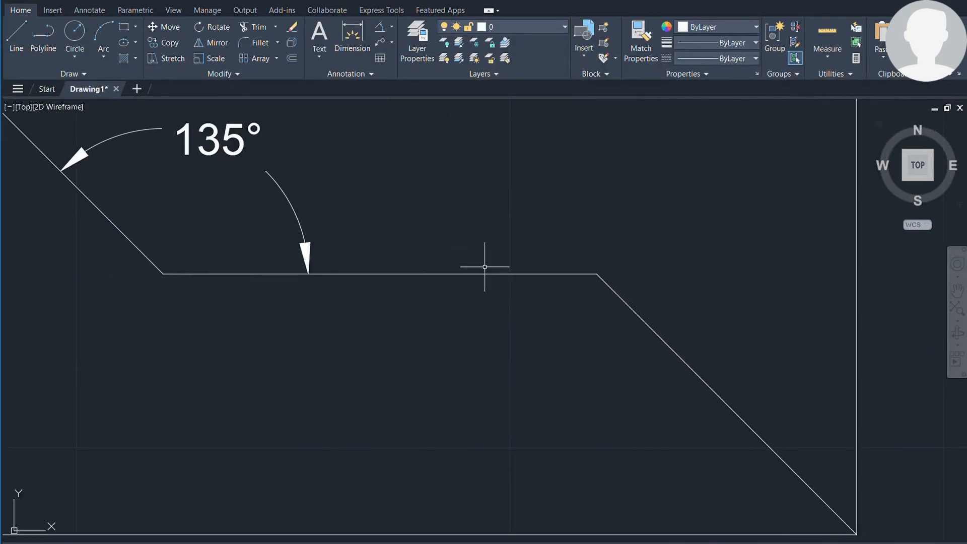
scroll(562, 350, down, 2)
mouse_move(317, 352)
middle_down()
mouse_move(395, 373)
mouse_move(275, 344)
middle_up()
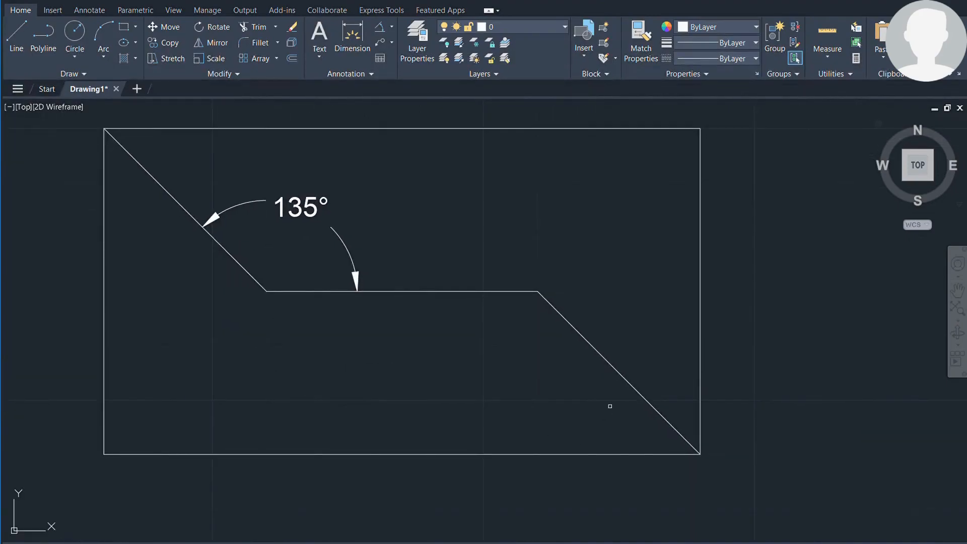
click(698, 378)
click(633, 282)
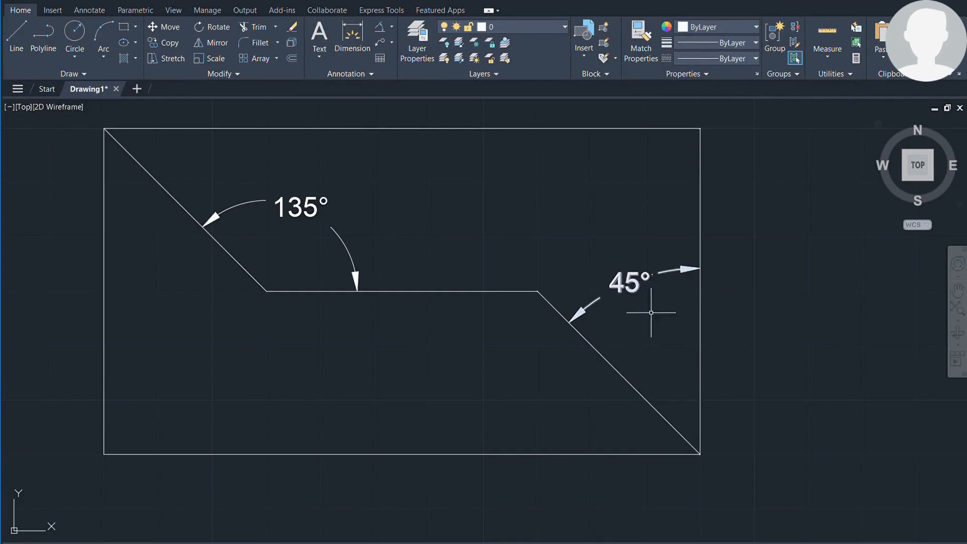
- Add an angular dimension between the left and bottom edges of the rectangle containing the diagonals
middle_drag(536, 406, 658, 400)
scroll(476, 398, down, 2)
middle_drag(470, 397, 505, 397)
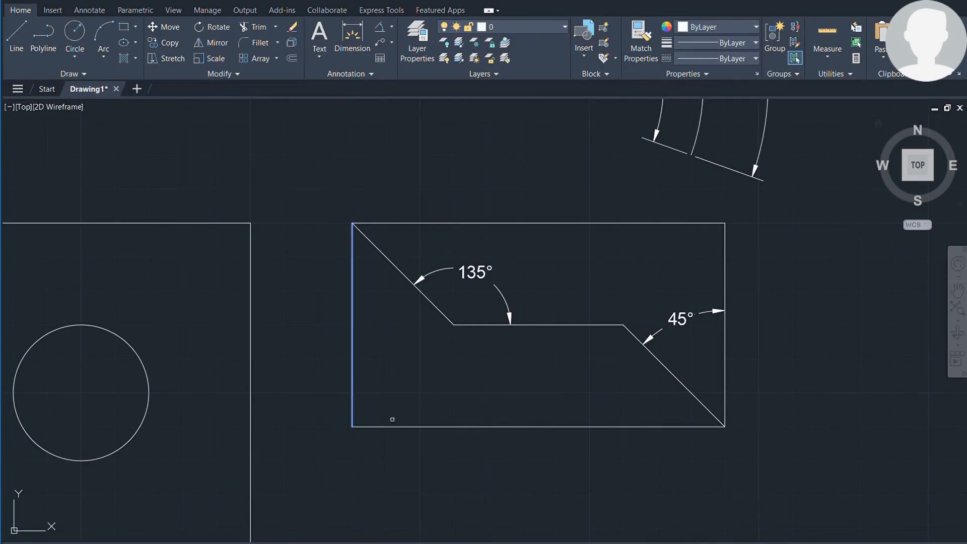
click(404, 425)
click(420, 393)
- Add a diameter dimension to the leftmost of the three circles in the large rectangle
scroll(582, 447, down, 2)
middle_drag(548, 439, 815, 270)
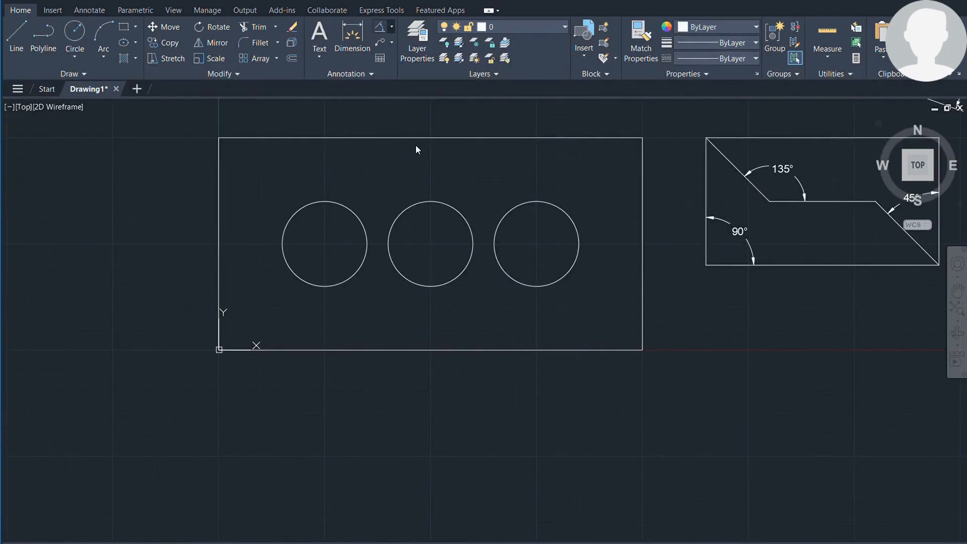
scroll(331, 263, up, 4)
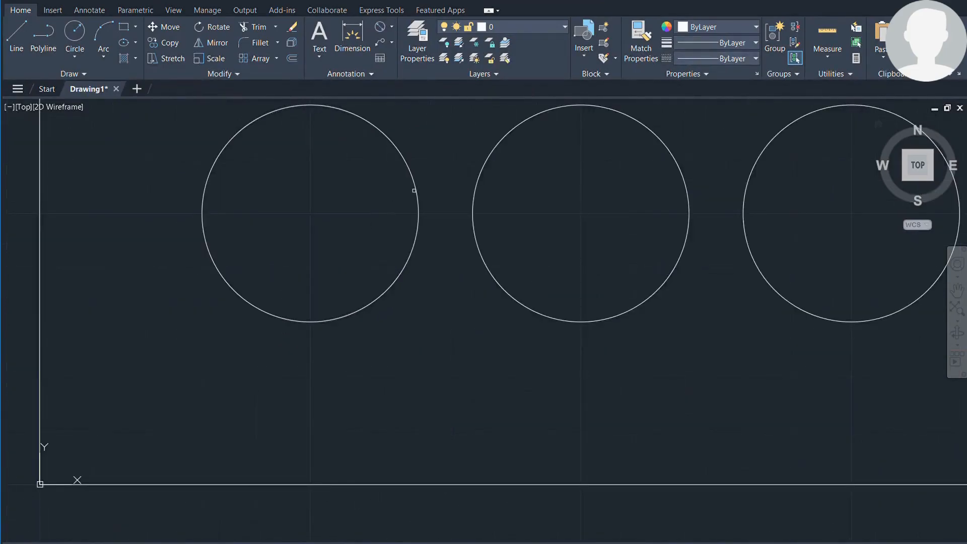
click(418, 189)
middle_drag(416, 215, 391, 310)
click(377, 187)
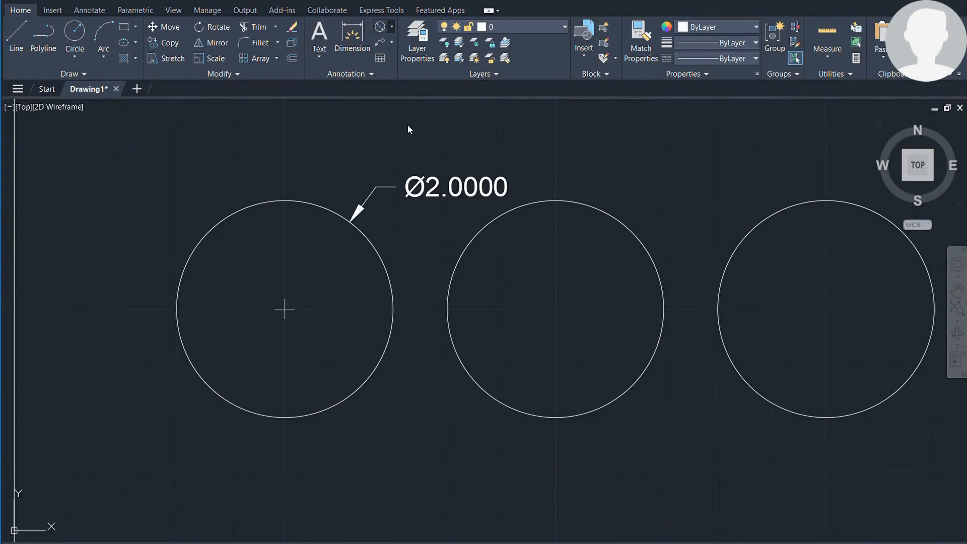
- Add a radius dimension to the middle circle in the large rectangle
click(410, 153)
click(630, 231)
click(624, 194)
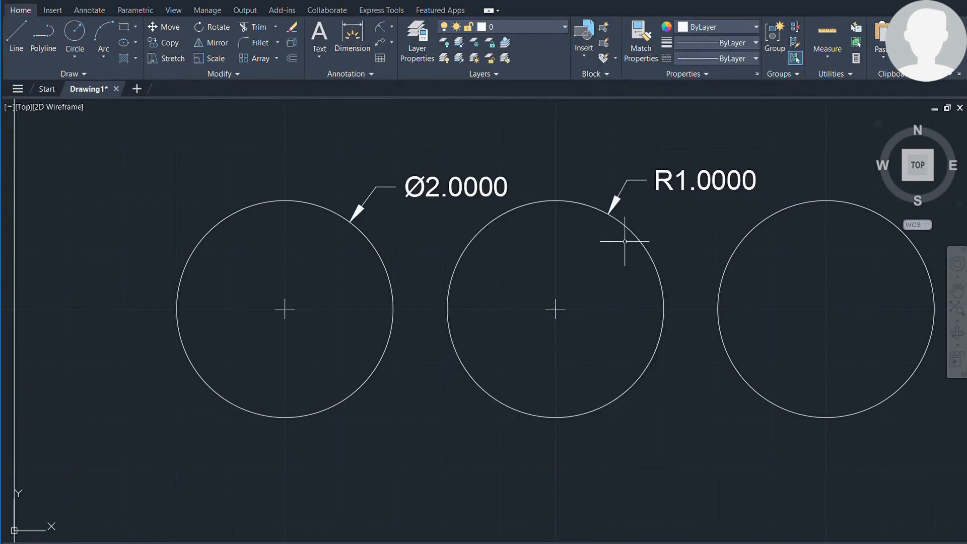
- Place Y and X ordinate dimensions on the lower-left corner of the rectangle with three circles
scroll(624, 242, down, 3)
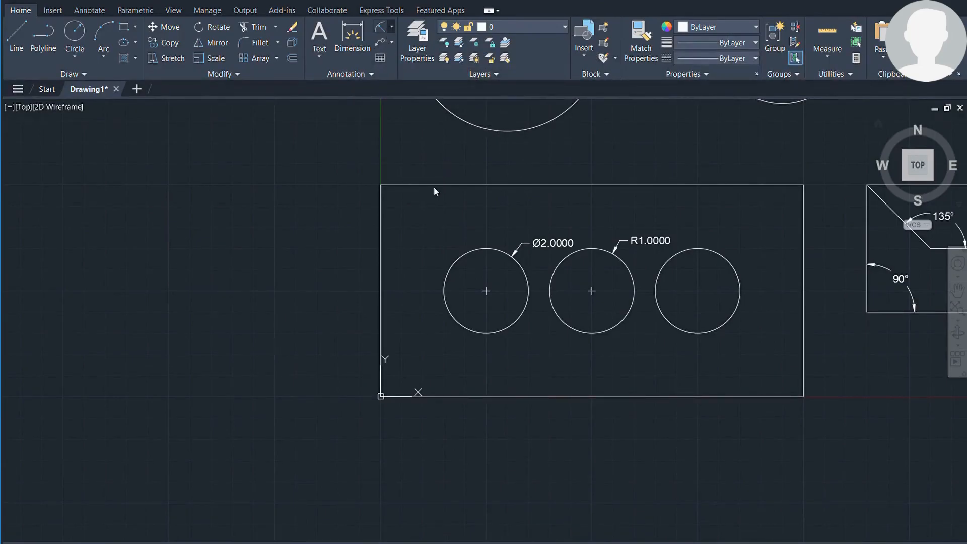
scroll(365, 438, up, 5)
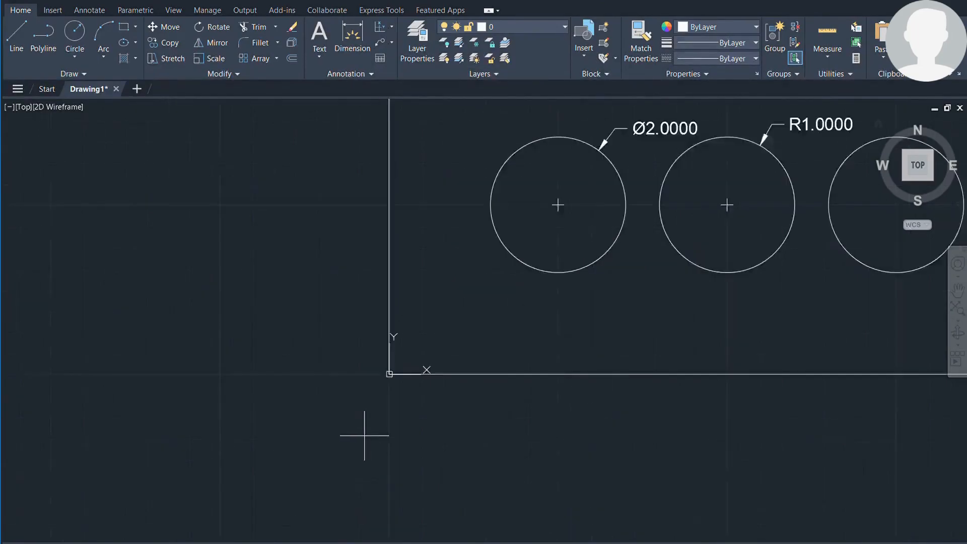
click(454, 192)
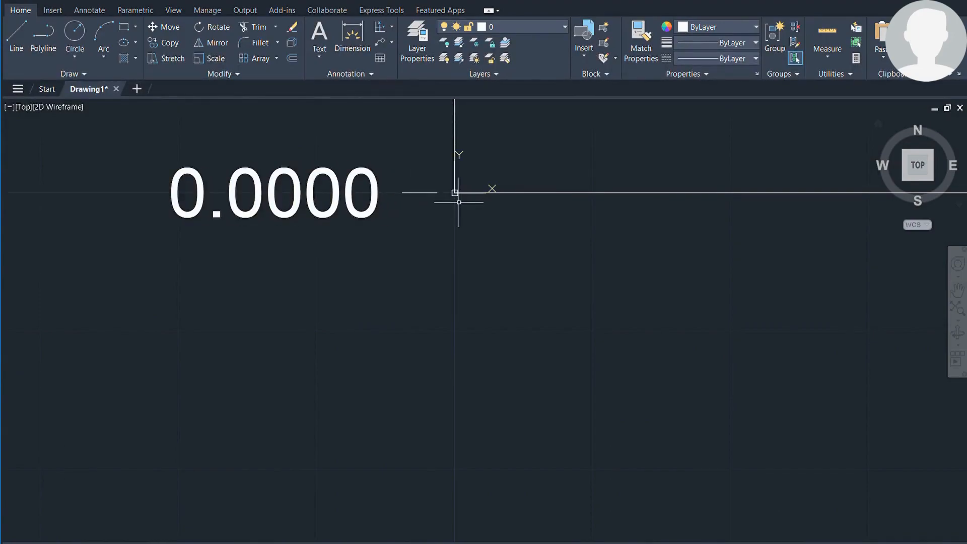
click(455, 192)
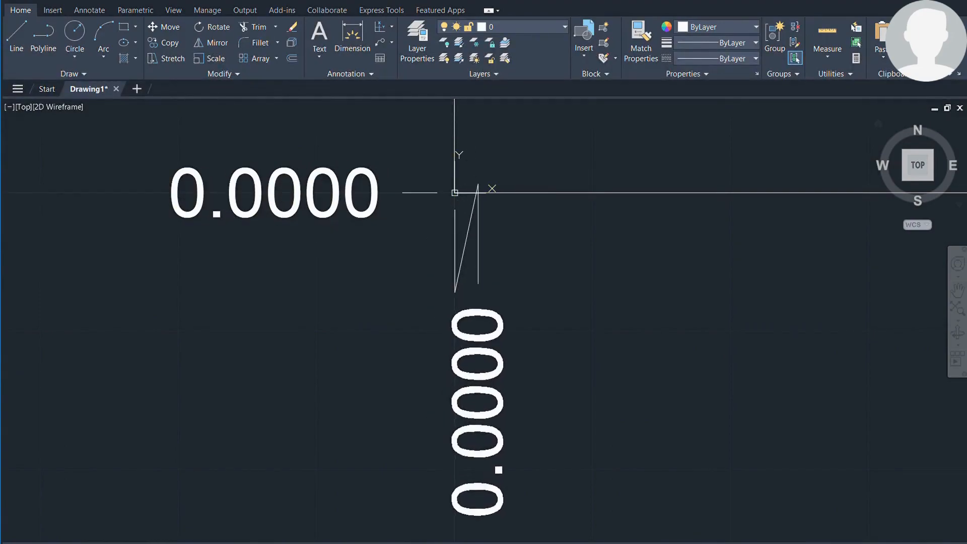
click(498, 331)
- Place Y and X ordinate dimensions on the upper-right corner of the rectangle with three circles
scroll(569, 292, down, 6)
middle_drag(650, 285, 309, 438)
middle_drag(652, 251, 328, 372)
scroll(559, 222, up, 3)
middle_drag(555, 209, 473, 312)
click(454, 269)
click(341, 191)
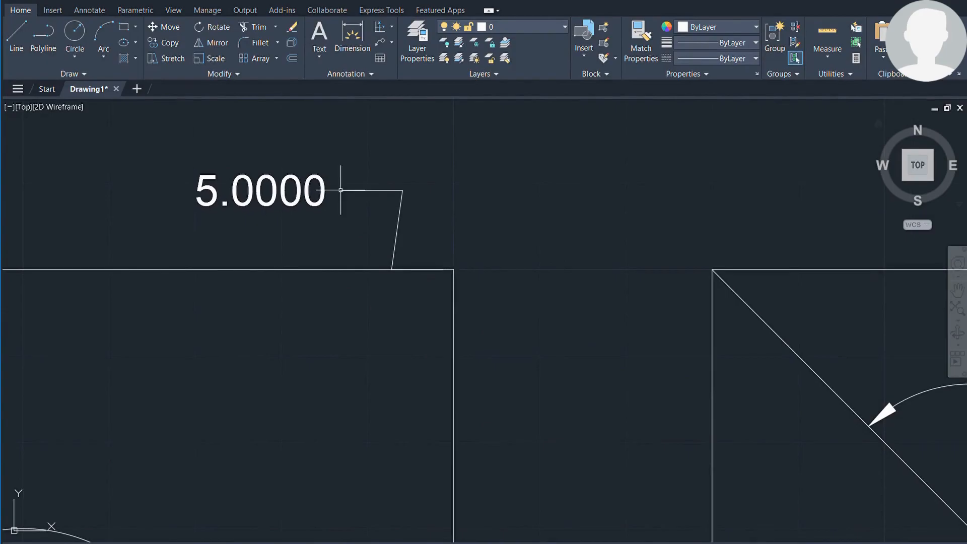
click(454, 269)
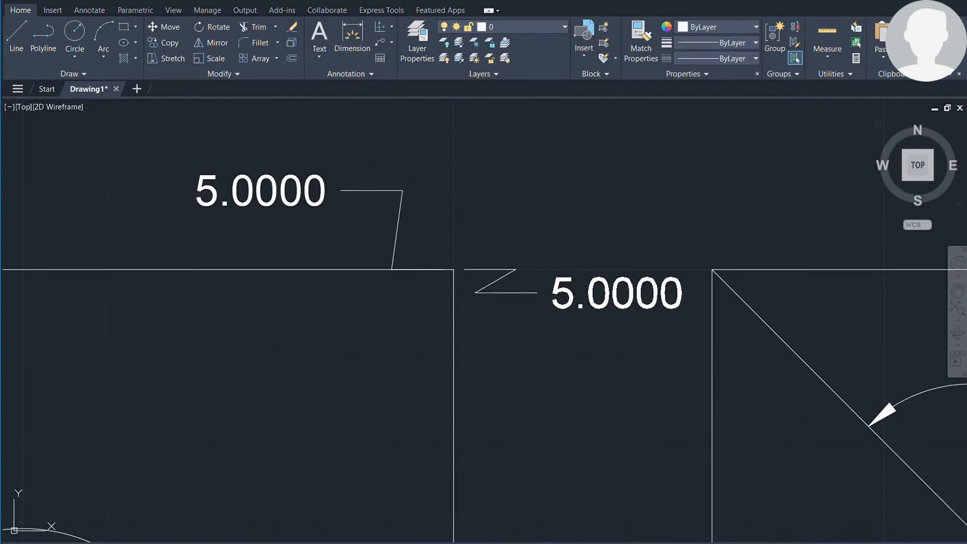
scroll(520, 352, down, 2)
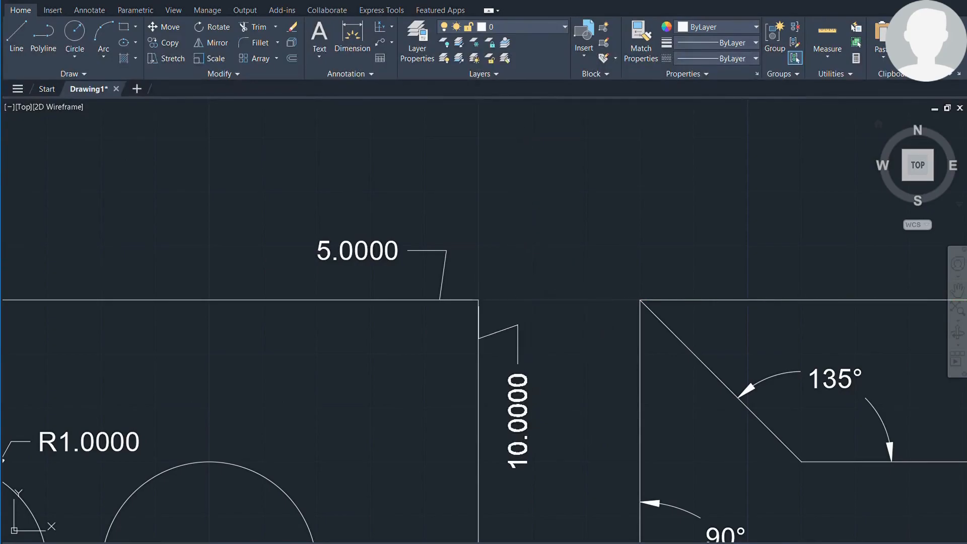
click(519, 364)
- Add a linear dimension for the width of the three-circle rectangle, just below its bottom edge
scroll(545, 346, up, 2)
middle_drag(546, 346, 728, 212)
scroll(729, 213, down, 4)
scroll(495, 344, up, 2)
middle_drag(494, 344, 659, 235)
scroll(658, 235, down, 2)
scroll(679, 229, down, 2)
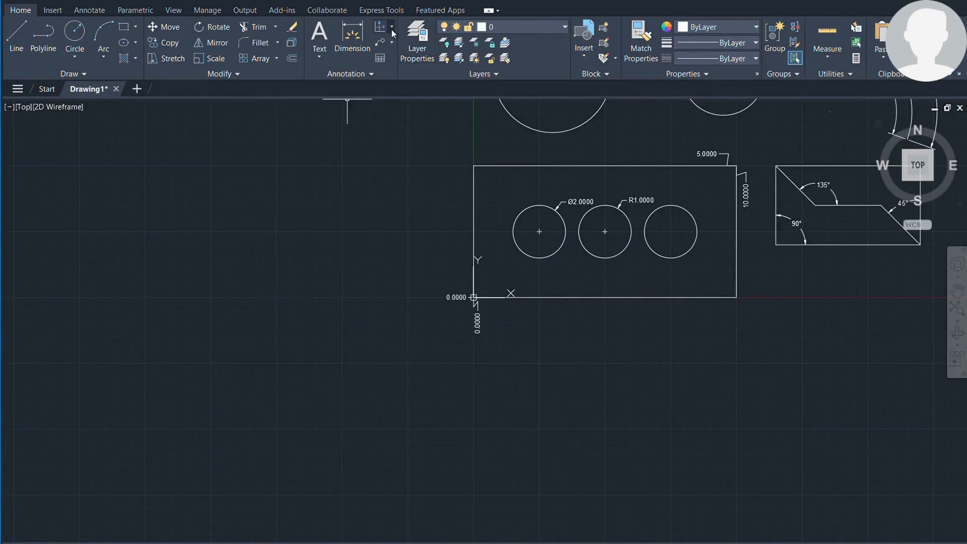
scroll(550, 379, up, 4)
click(355, 170)
middle_drag(619, 191, 306, 335)
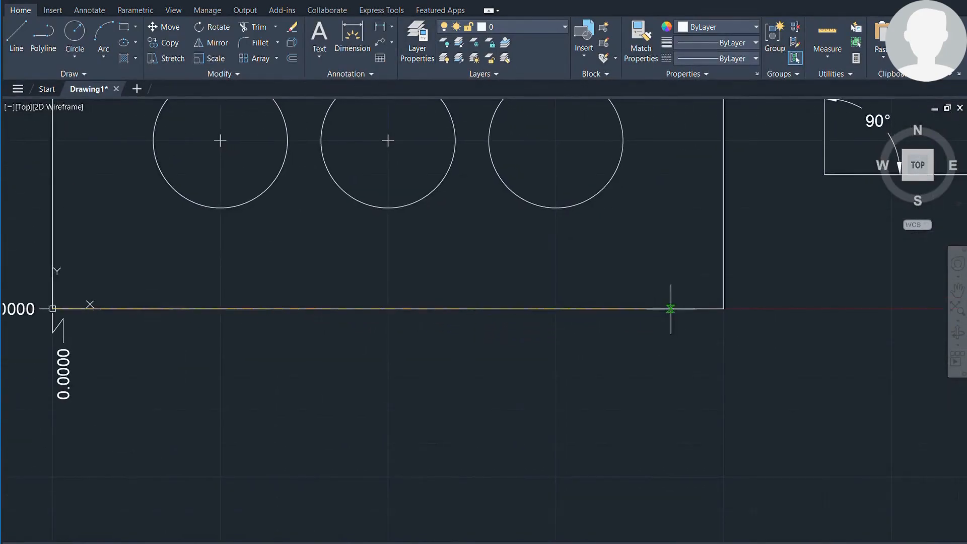
click(724, 309)
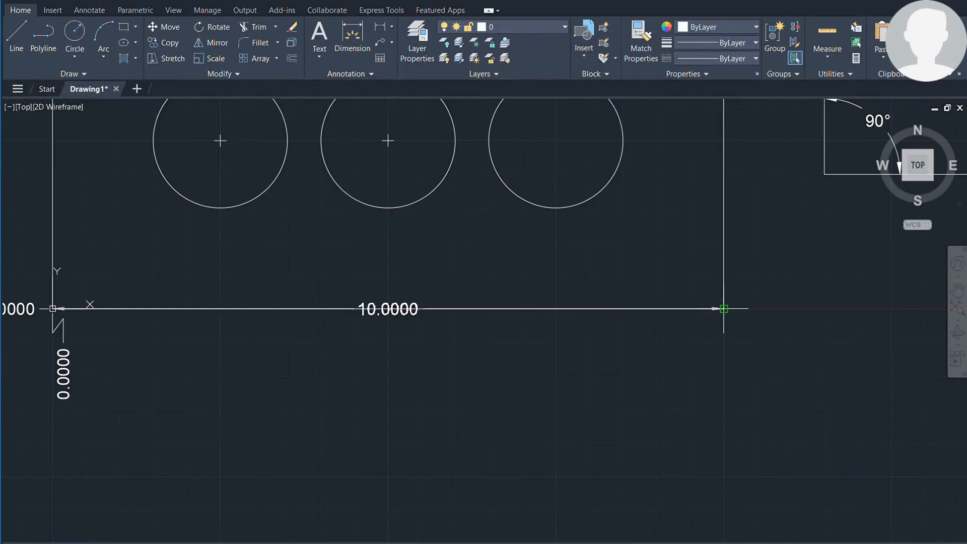
click(725, 341)
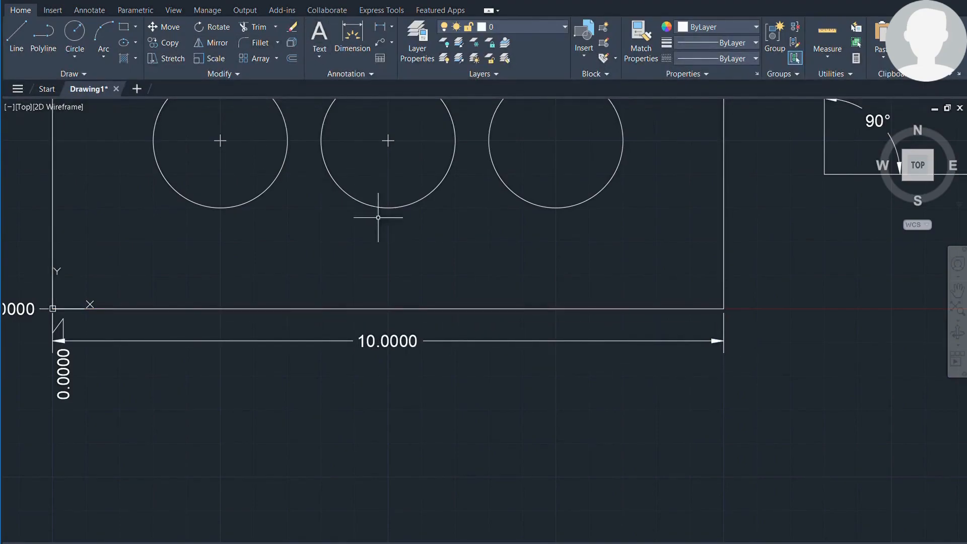
- Add baseline dimensions from the rectangle's left edge to the three circle centres and to its right edge
middle_drag(380, 225, 433, 237)
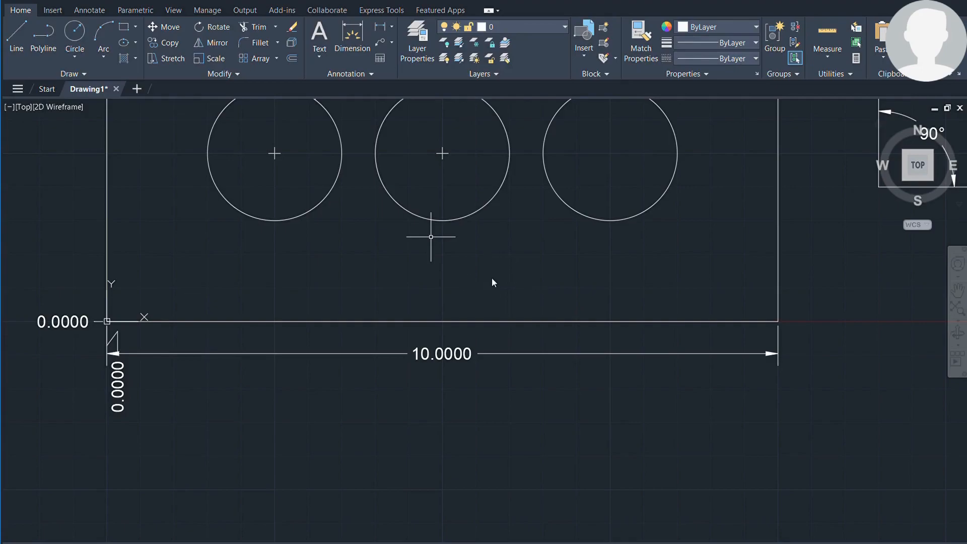
click(274, 159)
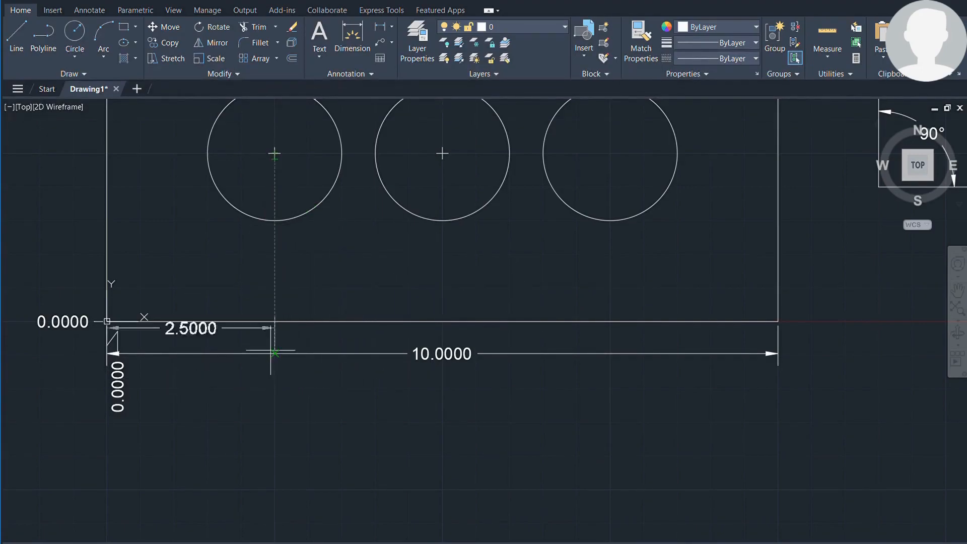
click(274, 152)
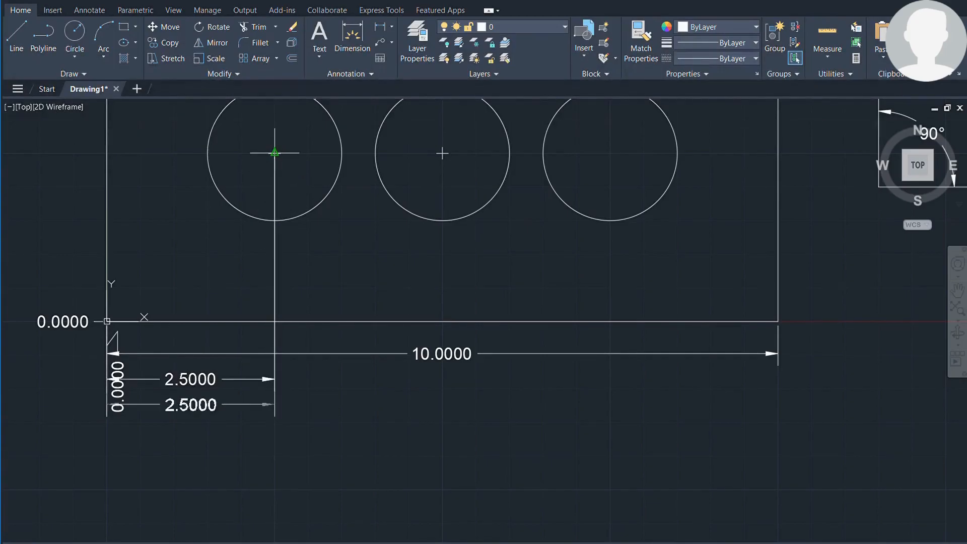
click(442, 153)
click(610, 152)
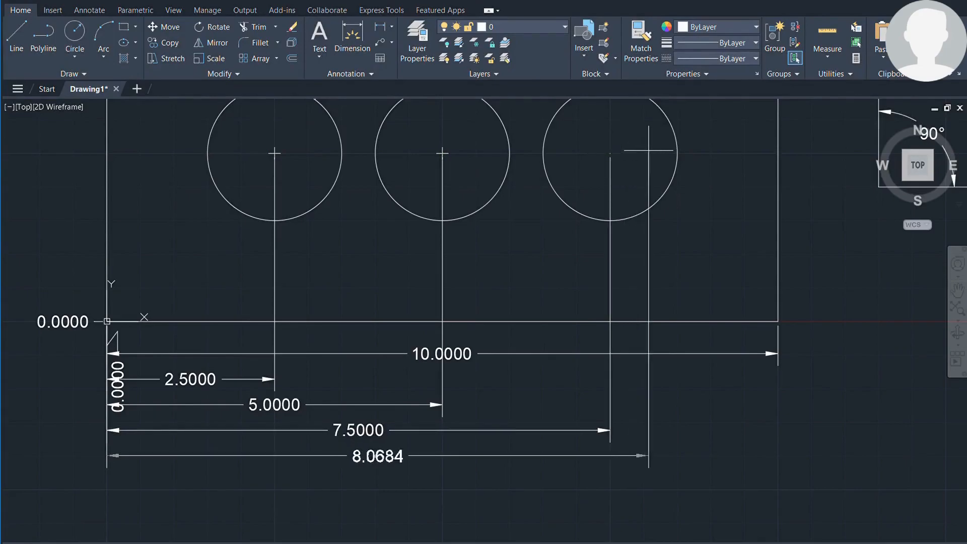
click(778, 153)
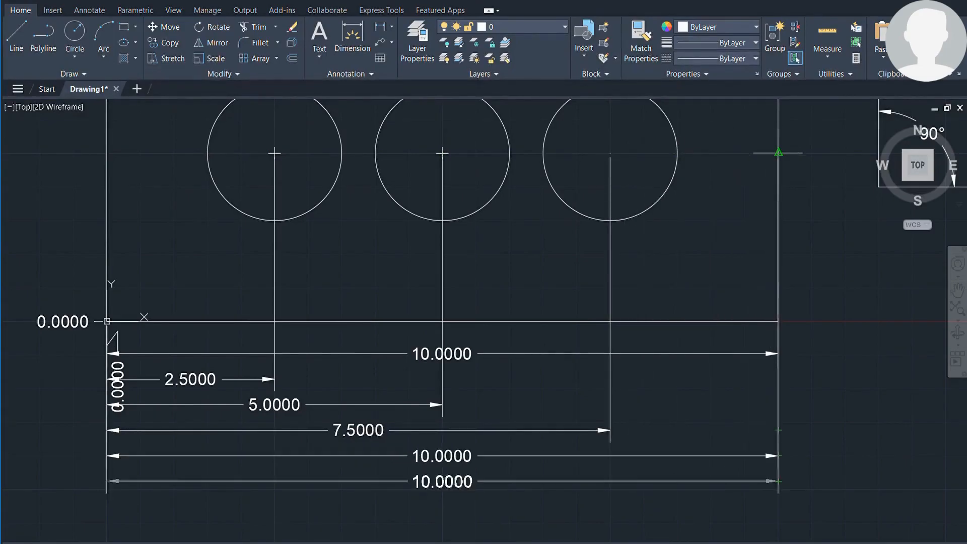
key(Escape)
- Delete the original overall width dimension closest to the rectangle's bottom edge, keeping the baseline dimensions
click(648, 354)
key(Delete)
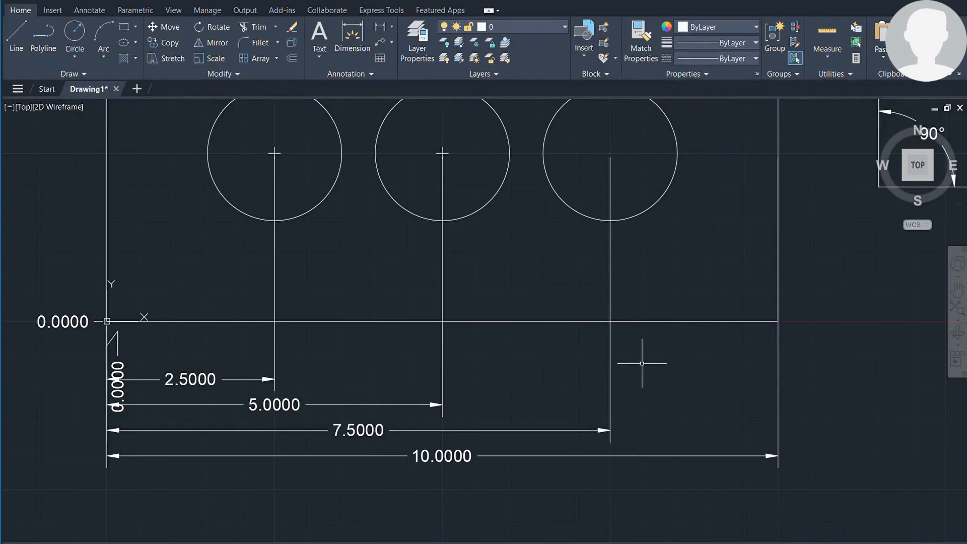
scroll(641, 363, down, 5)
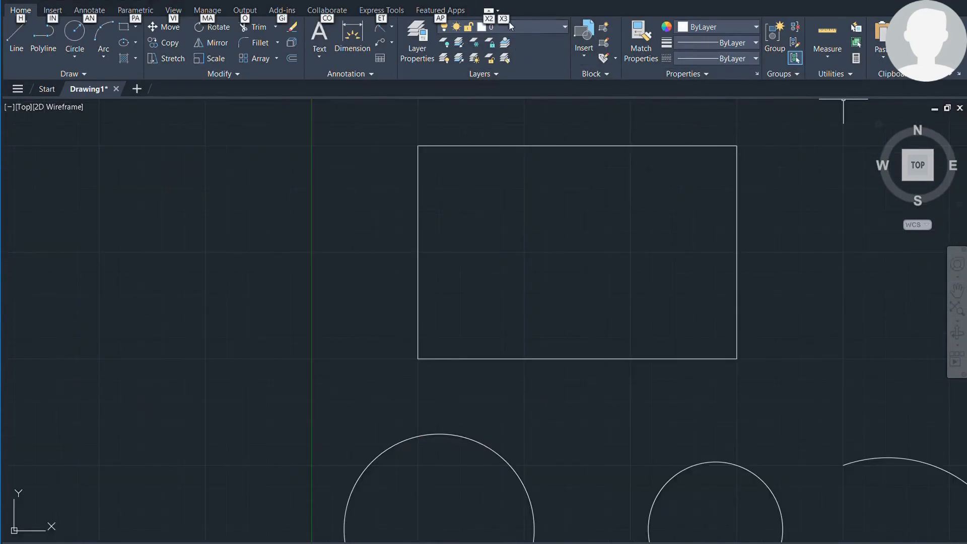
middle_drag(596, 101, 466, 136)
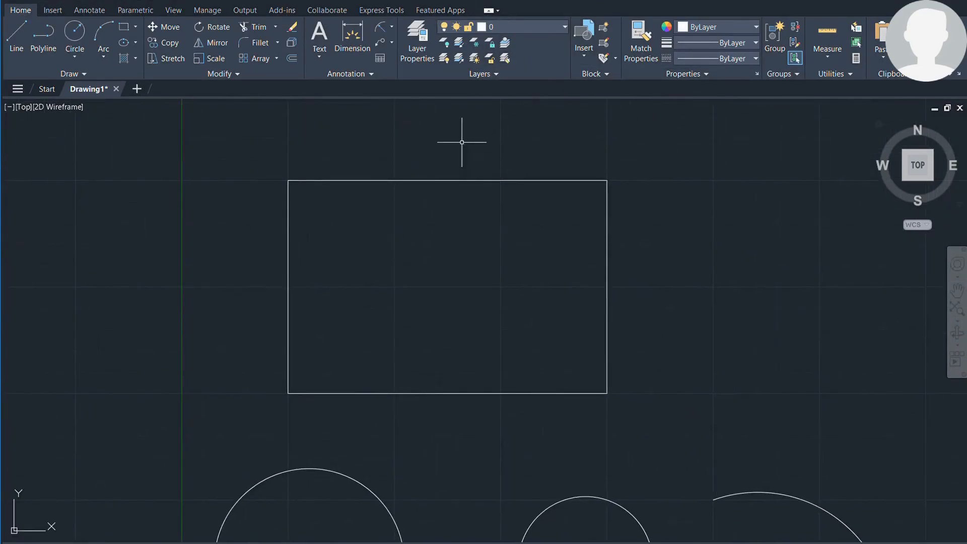